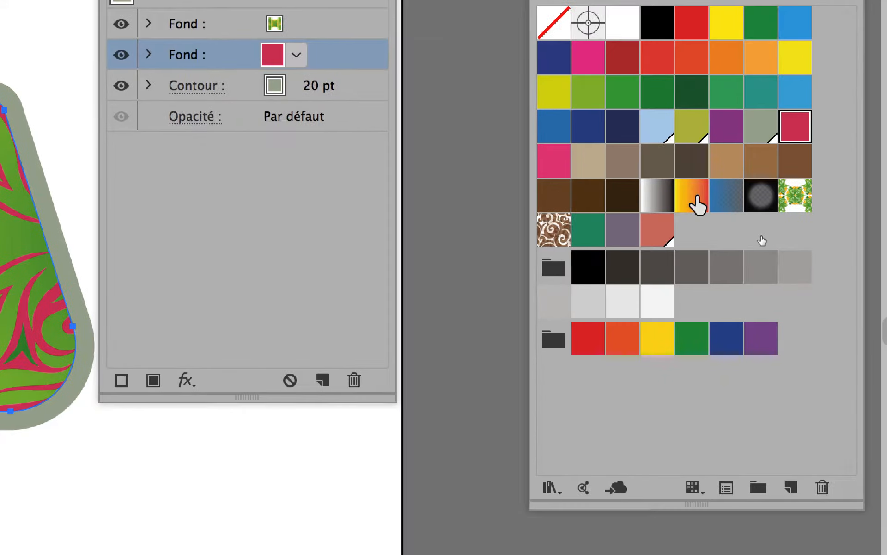
Try the yellow-orange gradient on the selected lower fill and replace it with the blue fade gradient
{"action": "left_click", "coordinate": [693, 196]}
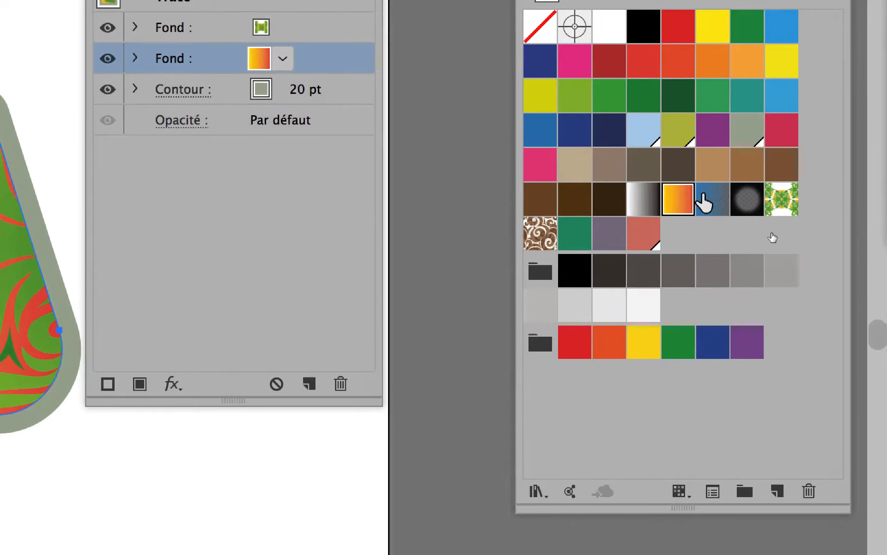
{"action": "left_click", "coordinate": [707, 201]}
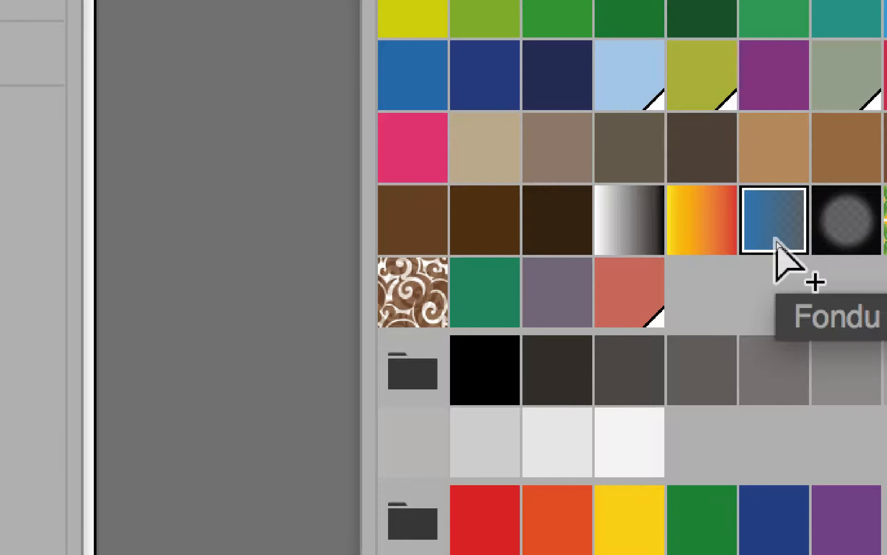
{"action": "left_click_drag", "start_coordinate": [776, 241], "coordinate": [236, 196]}
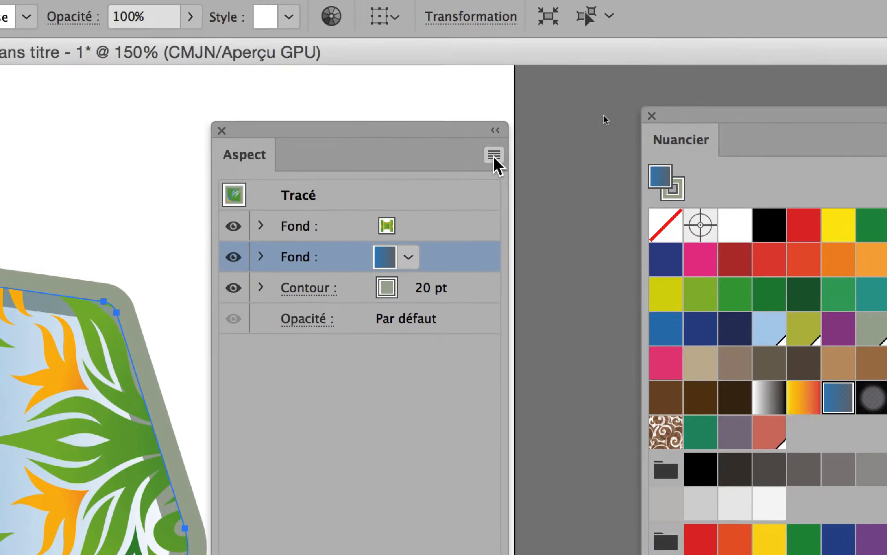
Add a new fill to the path and set the lowest of its three fills to white
{"action": "left_click", "coordinate": [522, 75]}
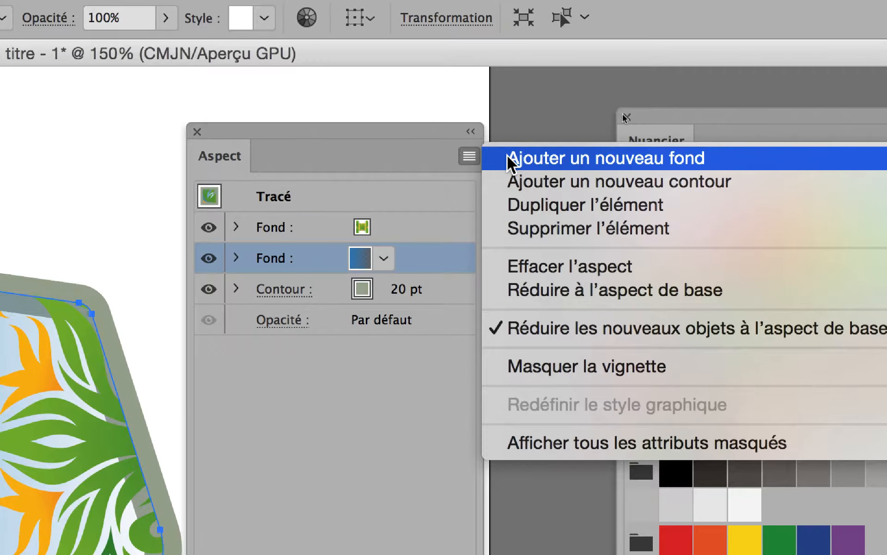
{"action": "left_click", "coordinate": [507, 157]}
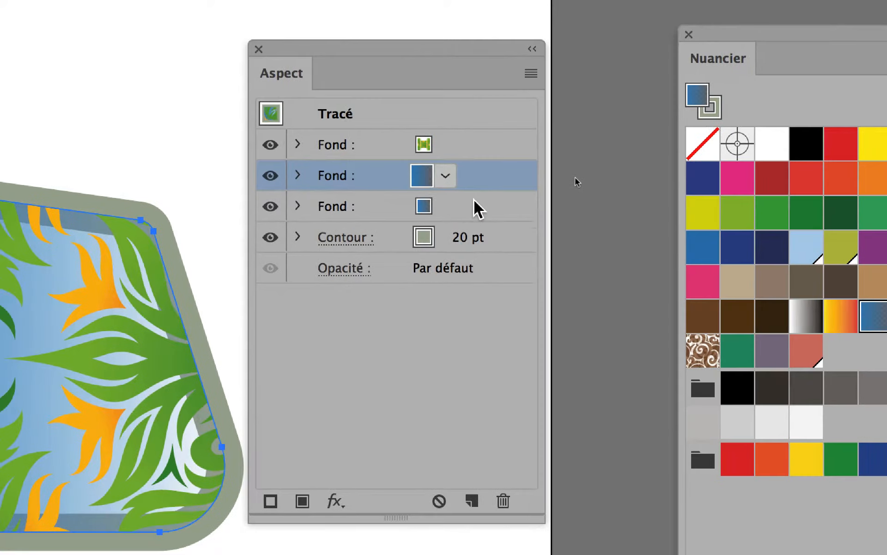
{"action": "left_click", "coordinate": [476, 208]}
{"action": "left_click", "coordinate": [445, 206]}
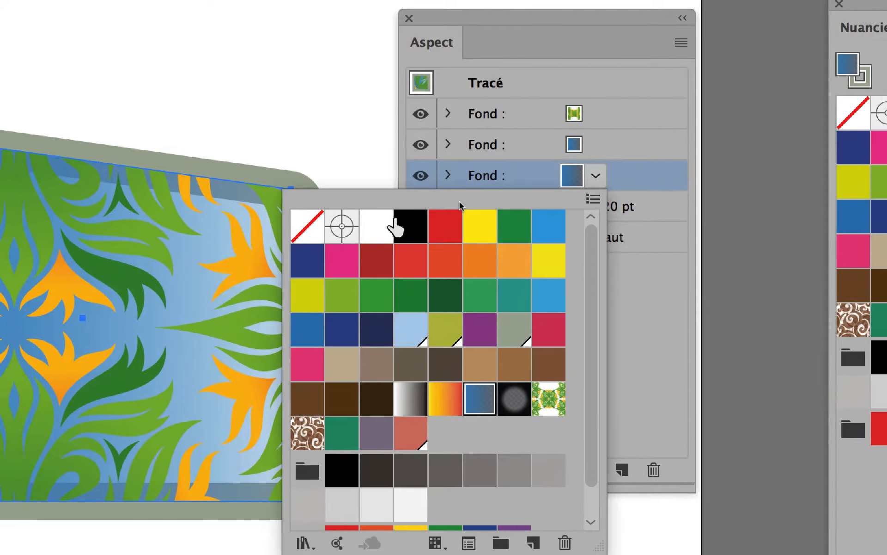
{"action": "left_click", "coordinate": [389, 225]}
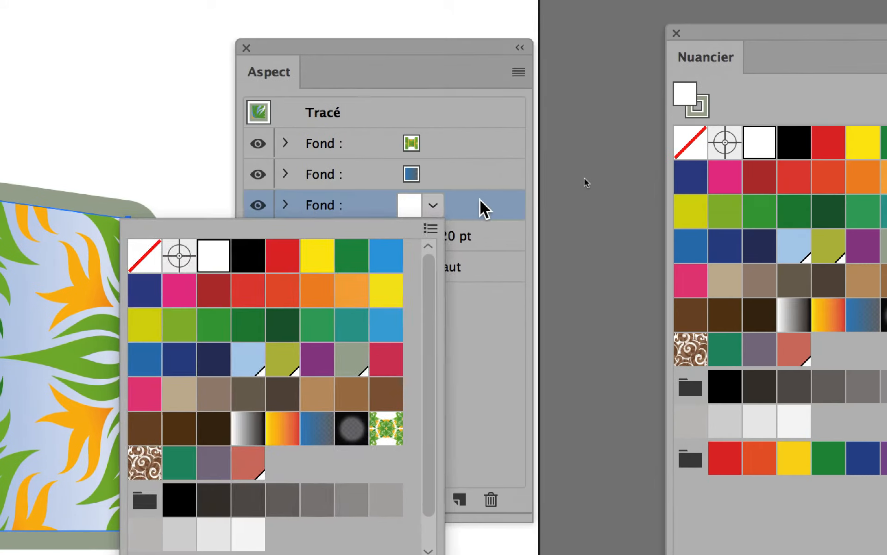
{"action": "left_click", "coordinate": [626, 187]}
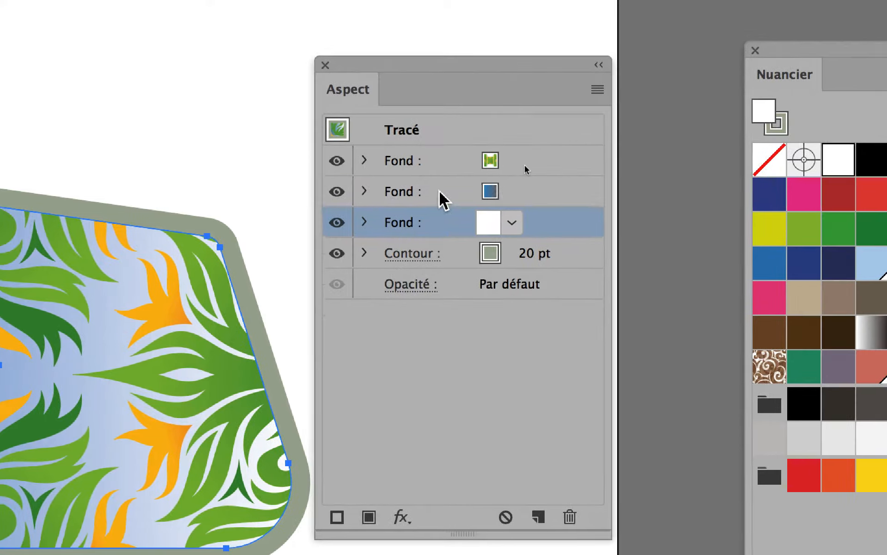
Move the blue gradient fill above the foliage pattern fill in the path's appearance stack
{"action": "left_click", "coordinate": [745, 118]}
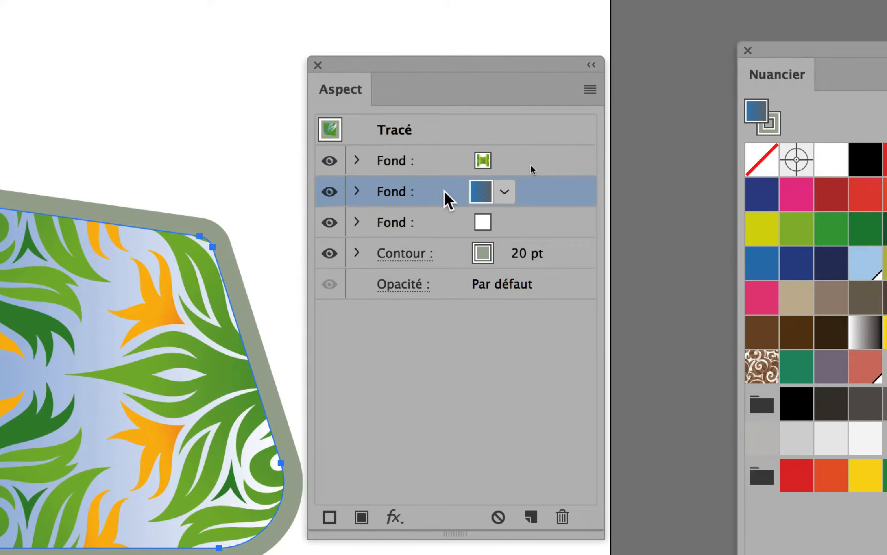
{"action": "mouse_move", "coordinate": [443, 191]}
{"action": "left_mouse_down"}
{"action": "mouse_move", "coordinate": [442, 157]}
{"action": "mouse_move", "coordinate": [442, 178]}
{"action": "left_mouse_up"}
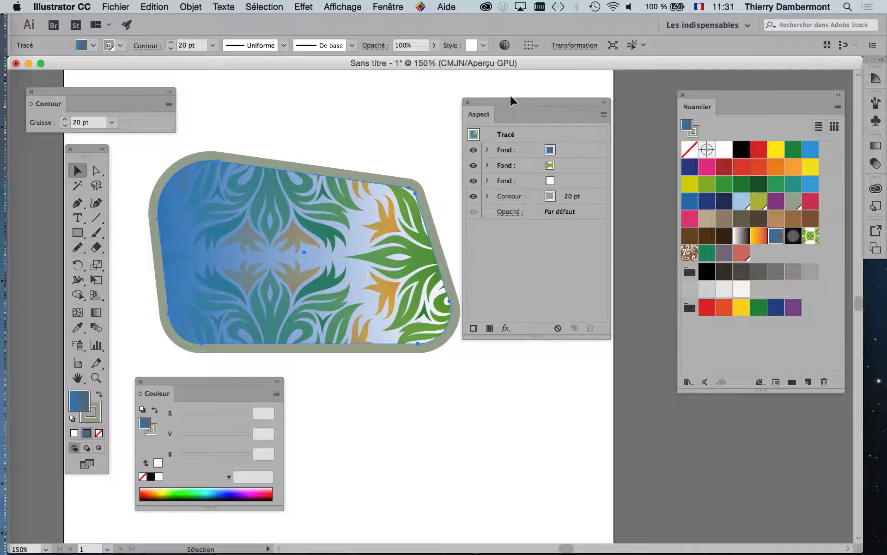
Move the Aspect panel clear of the shape and reduce its height to fit its attribute rows
{"action": "left_click_drag", "start_coordinate": [511, 96], "coordinate": [552, 104]}
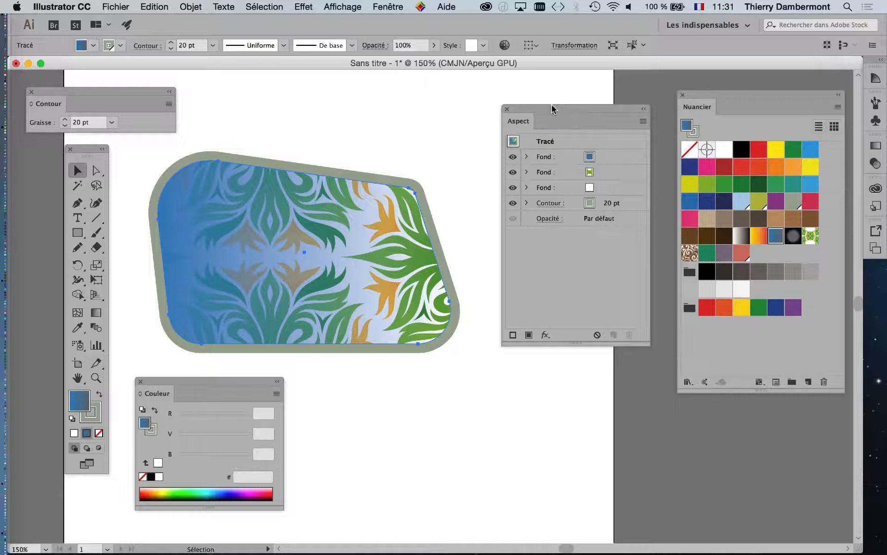
{"action": "left_click_drag", "start_coordinate": [554, 119], "coordinate": [547, 137]}
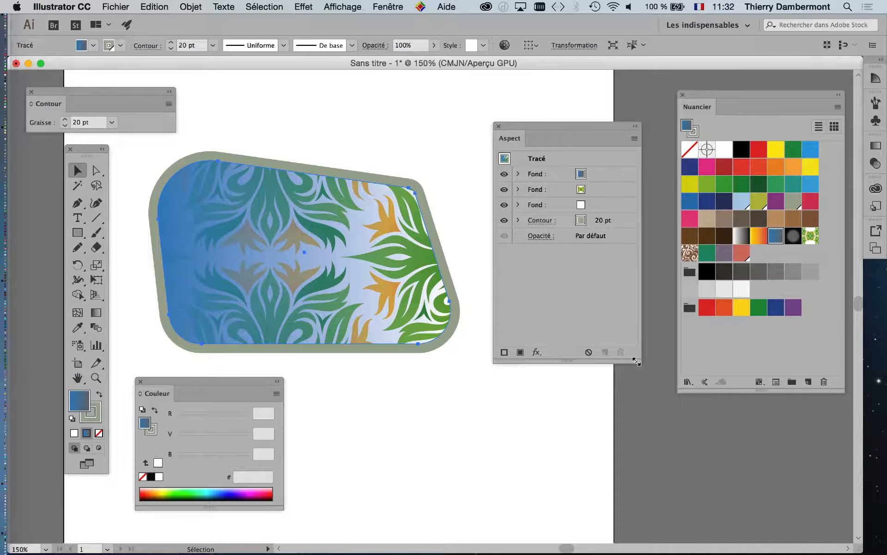
{"action": "left_click_drag", "start_coordinate": [641, 363], "coordinate": [662, 306]}
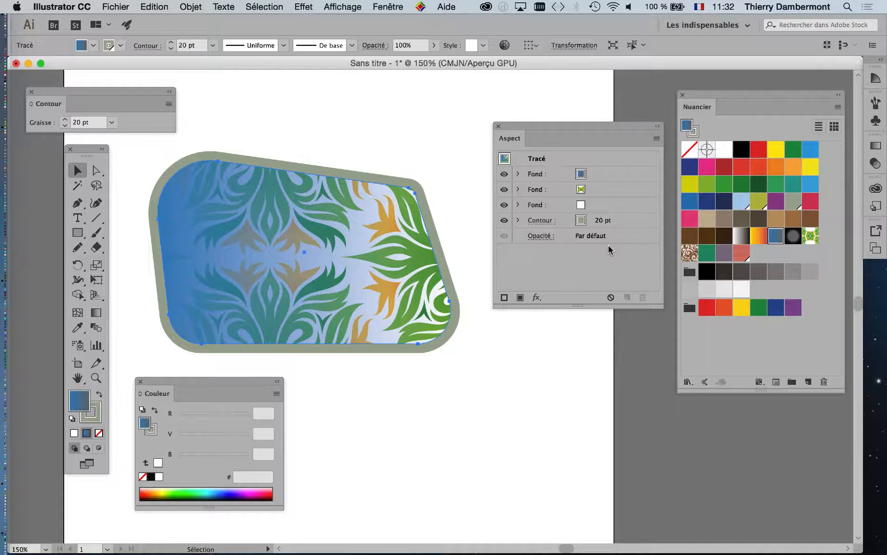
{"action": "left_click_drag", "start_coordinate": [515, 122], "coordinate": [505, 95]}
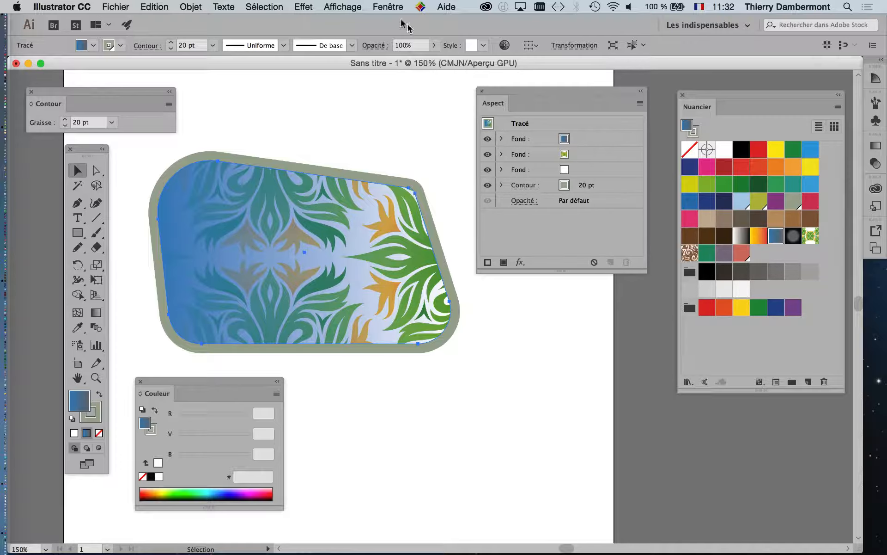
Display the Styles graphiques panel and detach it as a separate floating panel over the artwork
{"action": "left_click", "coordinate": [388, 6]}
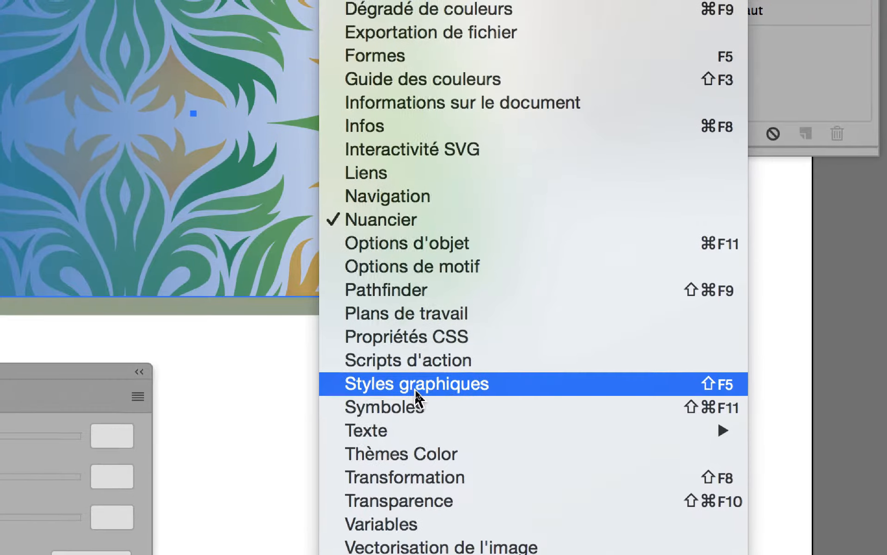
{"action": "left_click", "coordinate": [415, 389]}
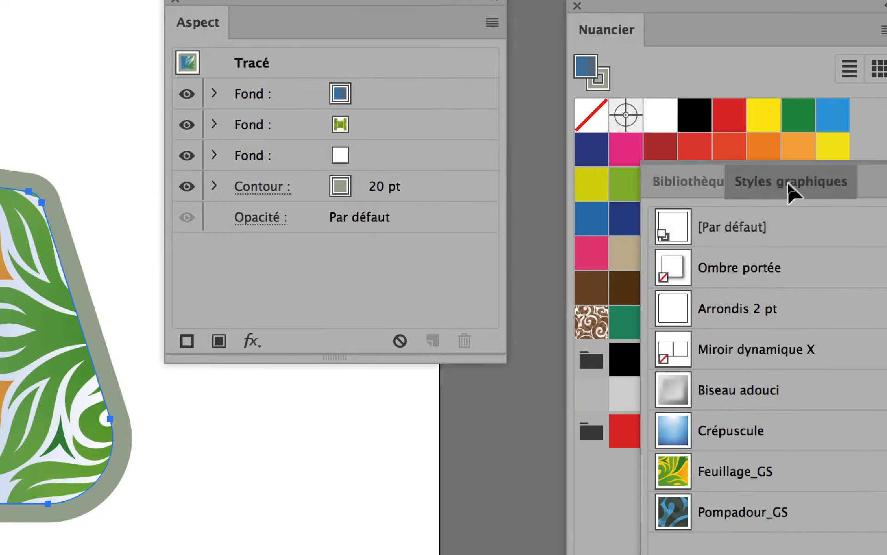
{"action": "left_click_drag", "start_coordinate": [788, 181], "coordinate": [0, 28]}
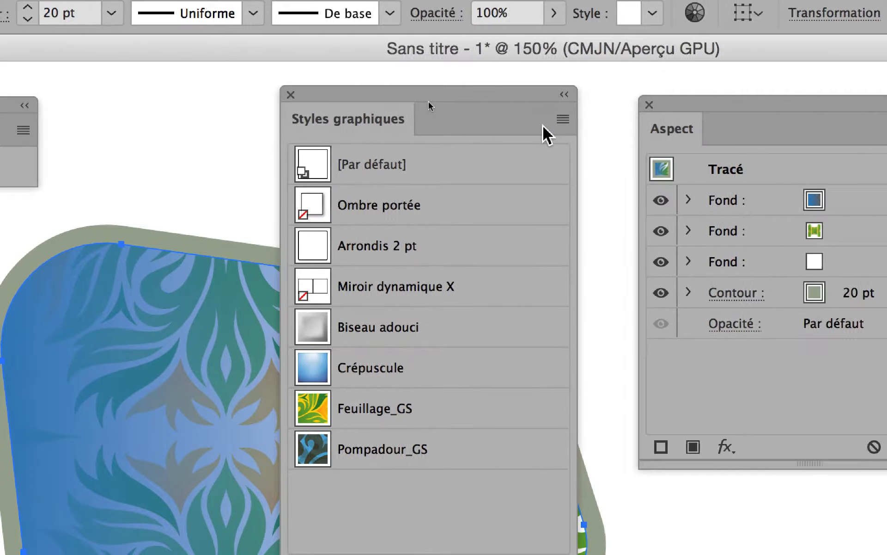
Switch the graphic styles display to thumbnails and return it to the large thumbnail list
{"action": "left_click", "coordinate": [602, 122]}
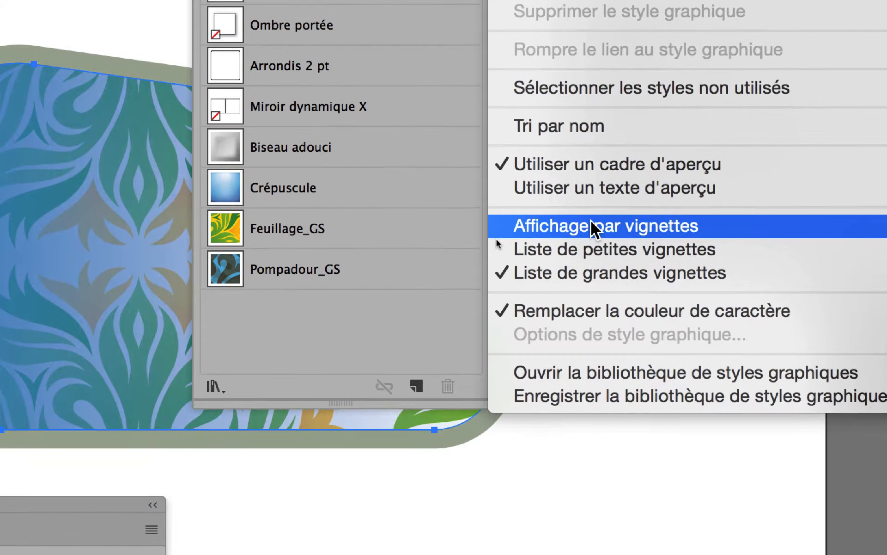
{"action": "left_click", "coordinate": [600, 286]}
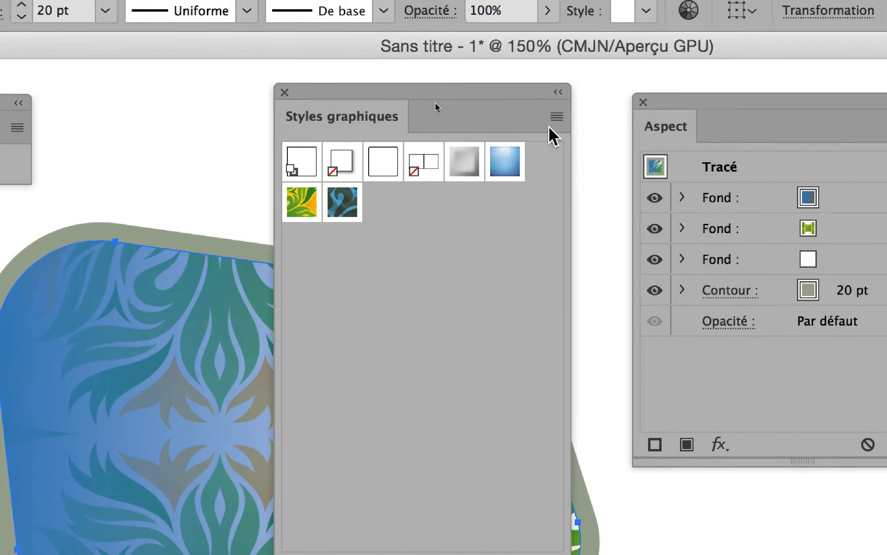
{"action": "left_click", "coordinate": [556, 117]}
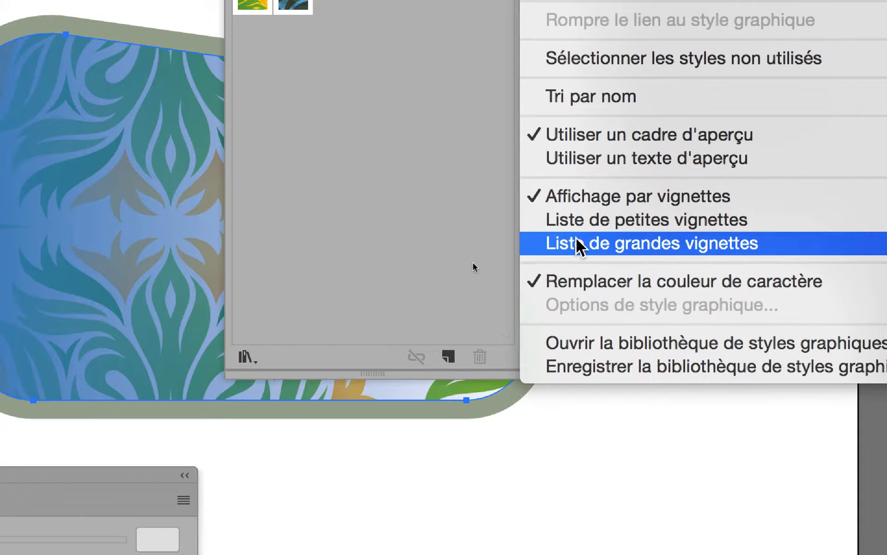
{"action": "left_click", "coordinate": [578, 244]}
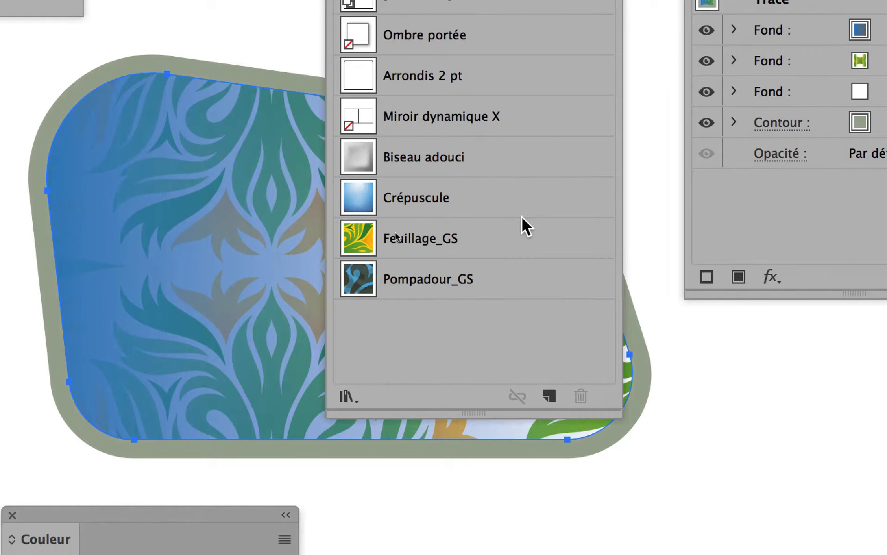
Shorten the Styles graphiques panel and move it away from the Aspect panel
{"action": "left_click_drag", "start_coordinate": [524, 226], "coordinate": [527, 340]}
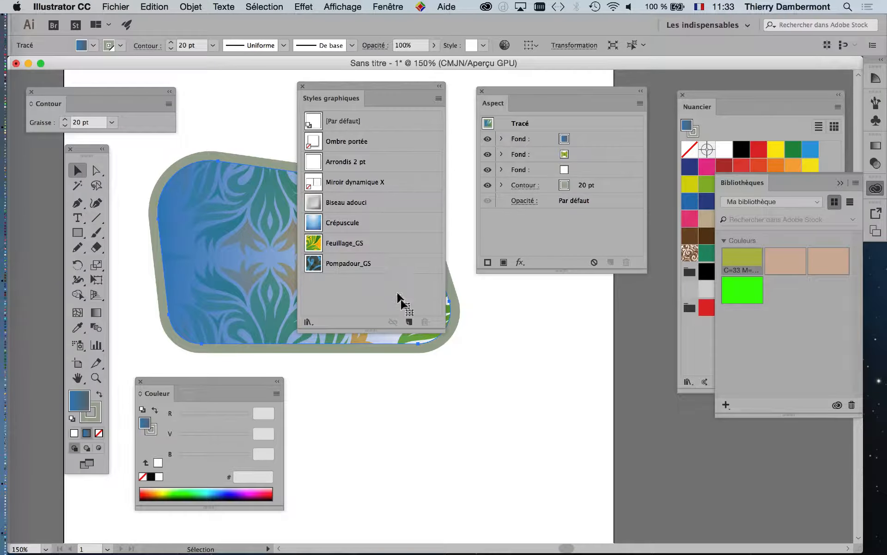
{"action": "left_click_drag", "start_coordinate": [399, 296], "coordinate": [439, 326]}
{"action": "left_click_drag", "start_coordinate": [443, 329], "coordinate": [447, 306]}
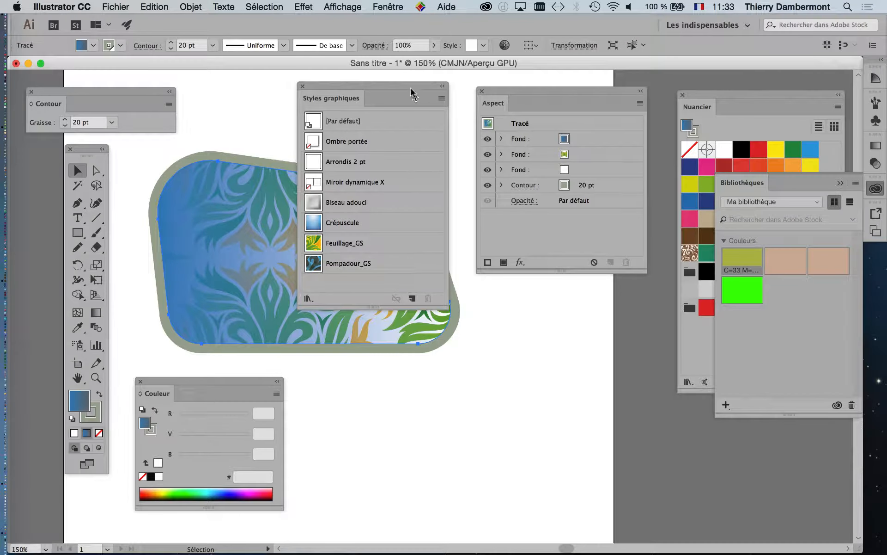
{"action": "left_click_drag", "start_coordinate": [413, 94], "coordinate": [314, 94]}
Show the graphic styles as thumbnails and shrink their panel to a compact height above the shape
{"action": "left_click", "coordinate": [342, 99]}
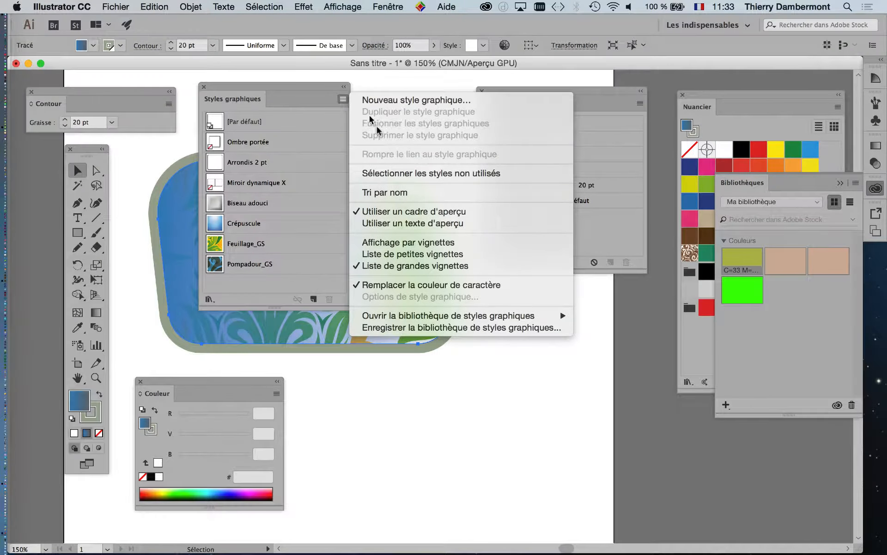
{"action": "left_click", "coordinate": [409, 243]}
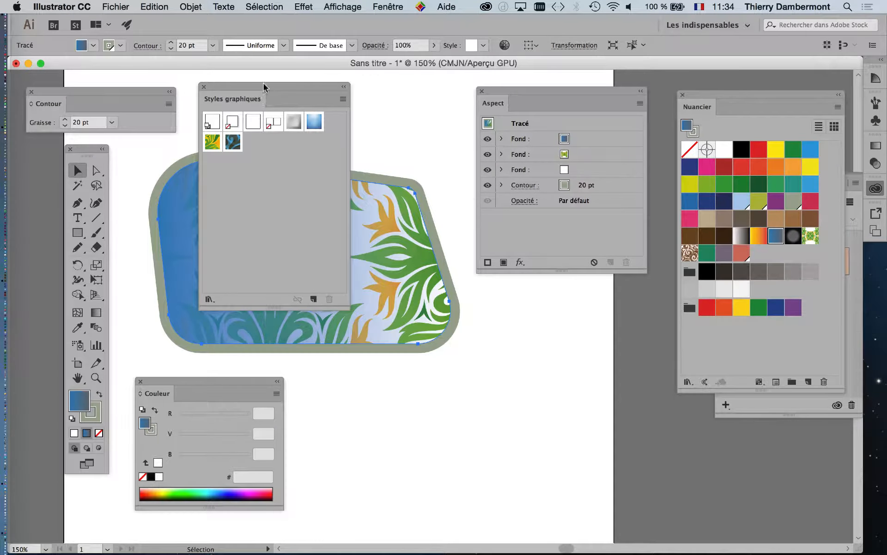
{"action": "left_click_drag", "start_coordinate": [265, 87], "coordinate": [330, 88]}
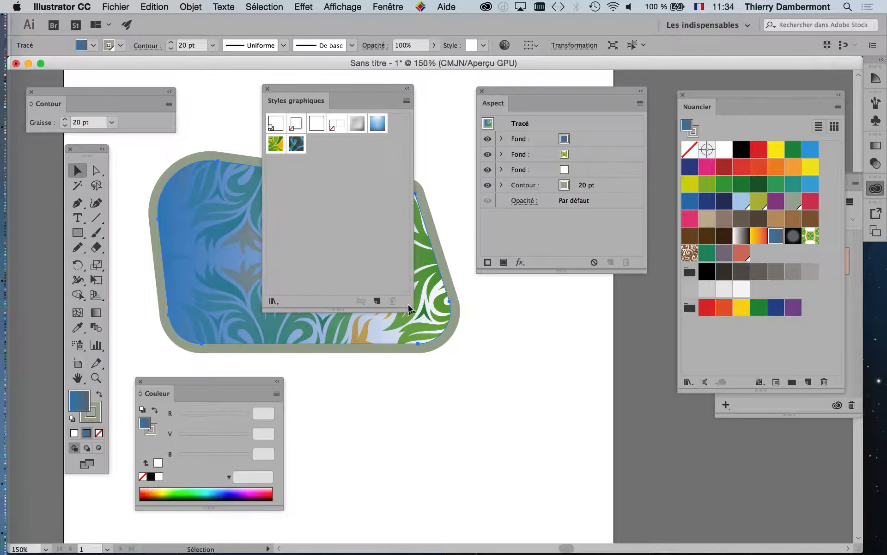
{"action": "left_click_drag", "start_coordinate": [408, 305], "coordinate": [416, 209]}
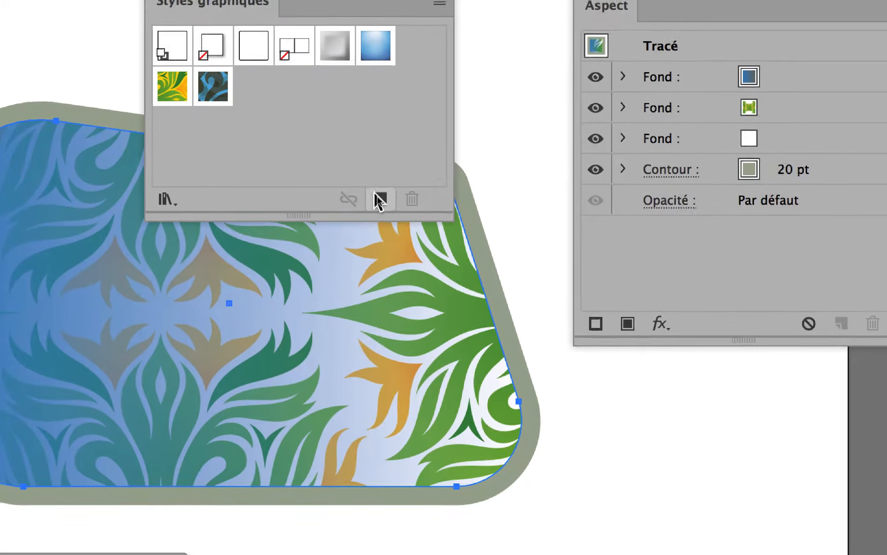
Save the shape's appearance as a graphic style named "degradé bleu sur feuillages" and place the styles panel below the artwork
{"action": "left_click", "coordinate": [379, 199], "text": "alt"}
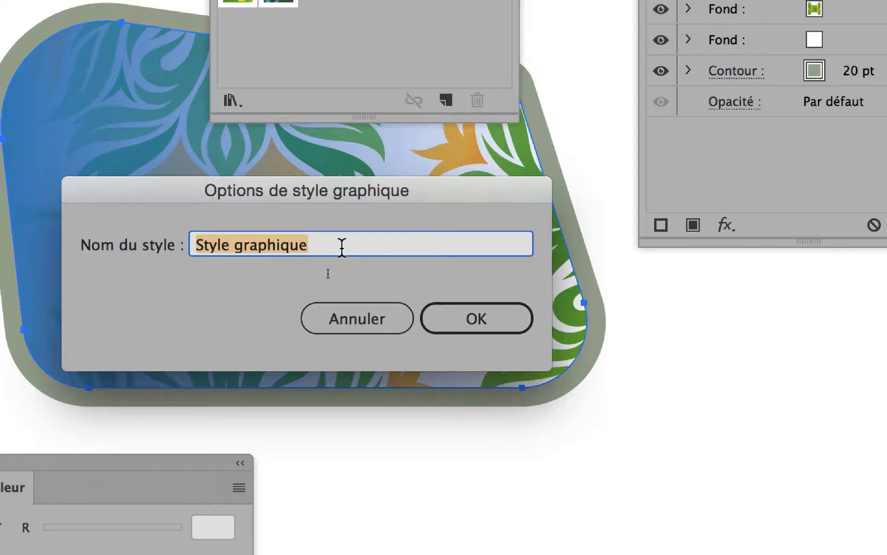
{"action": "type", "text": "deg "}
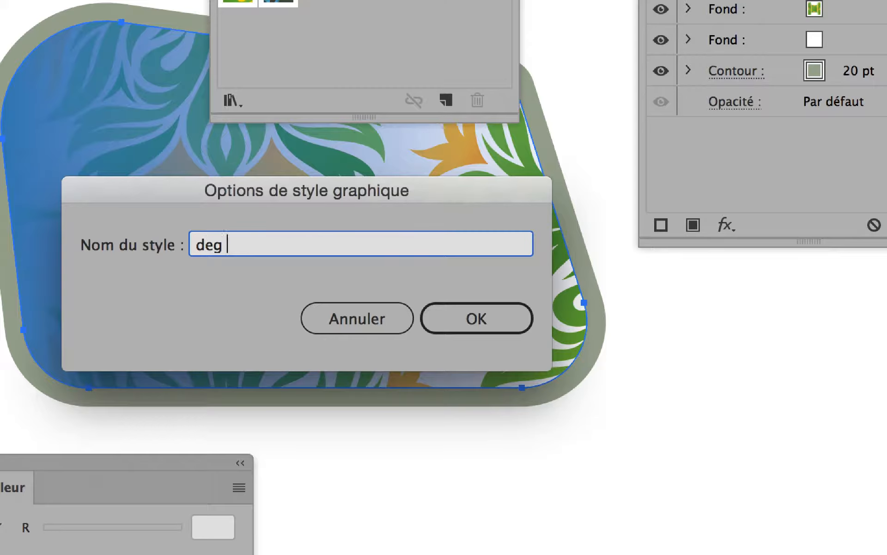
{"action": "type", "text": "bleu sur f"}
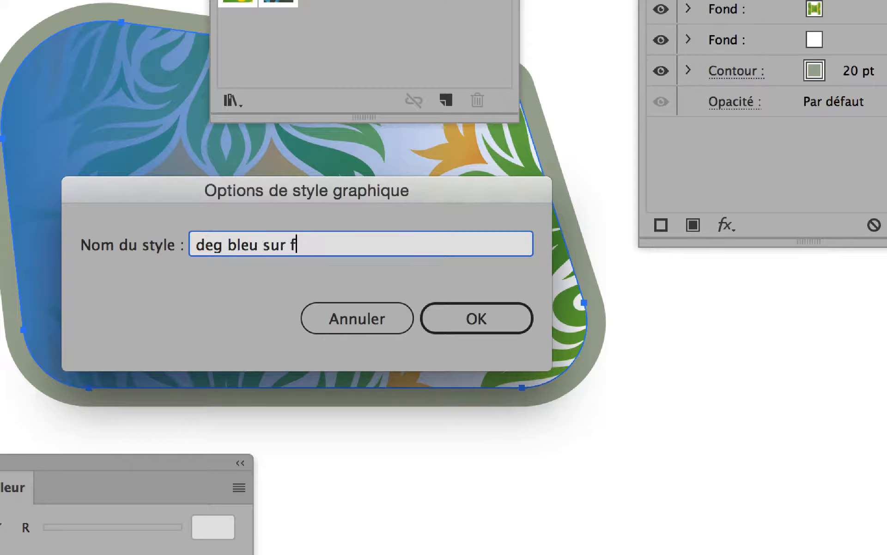
{"action": "type", "text": "euillages"}
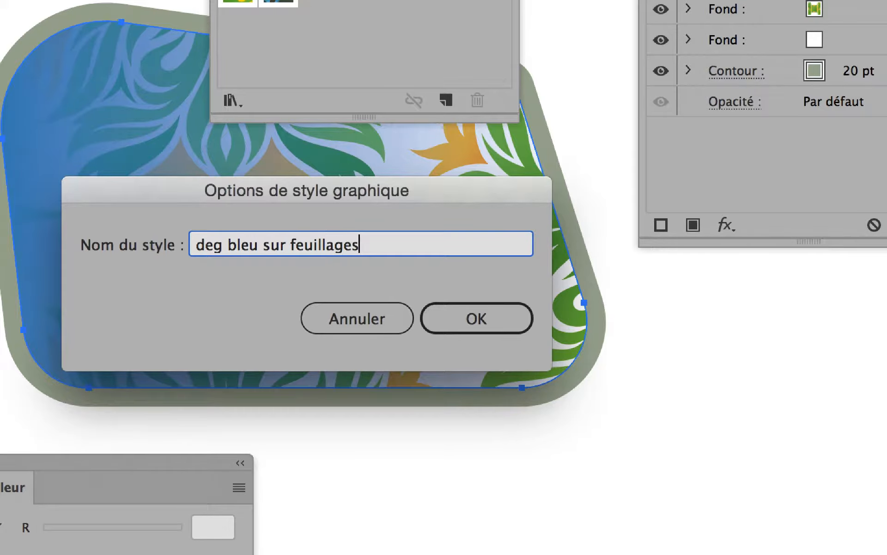
{"action": "left_click", "coordinate": [221, 244]}
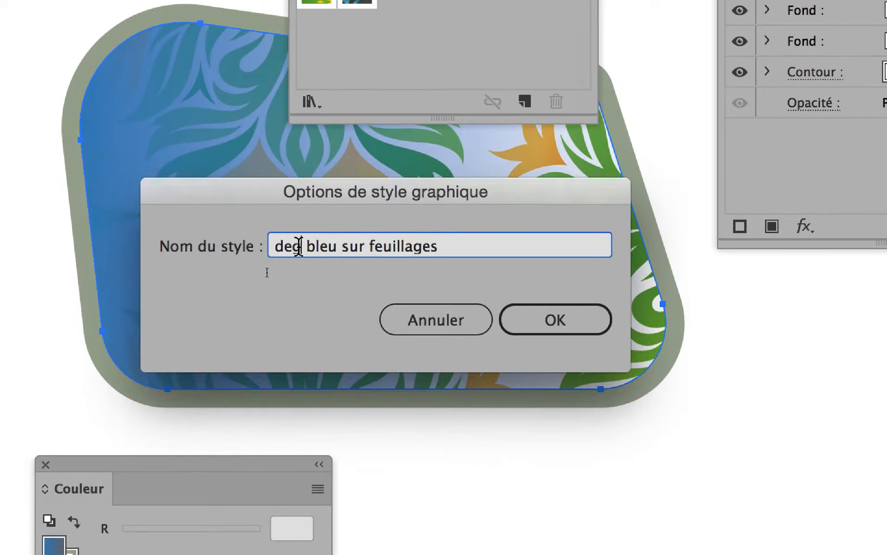
{"action": "type", "text": "radé"}
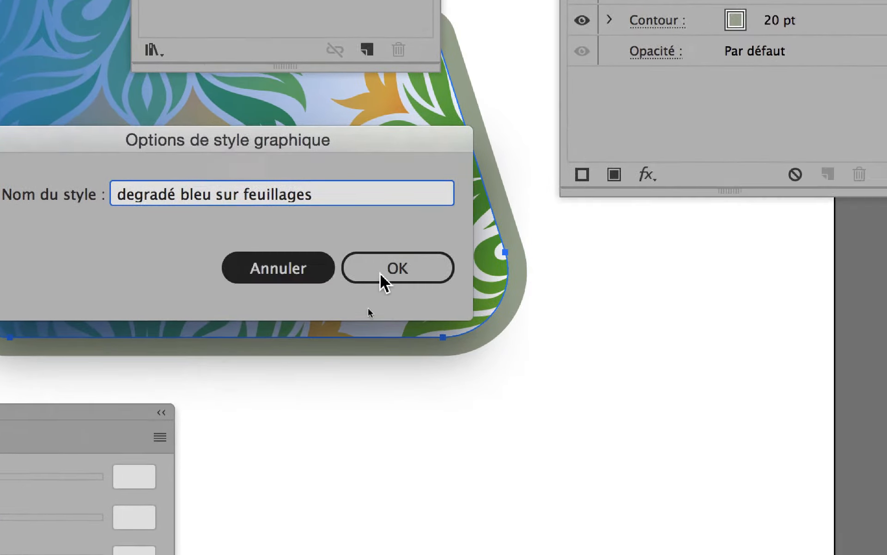
{"action": "left_click", "coordinate": [385, 273]}
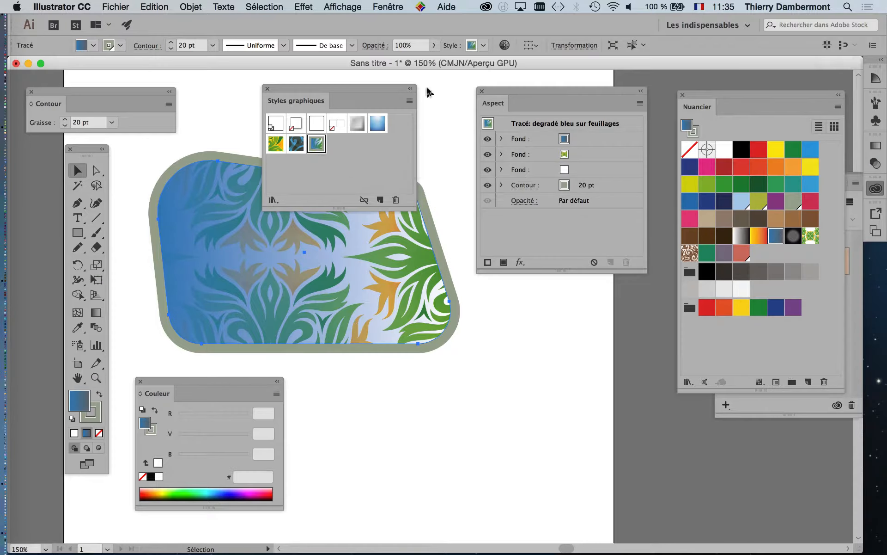
{"action": "left_click_drag", "start_coordinate": [380, 87], "coordinate": [431, 413]}
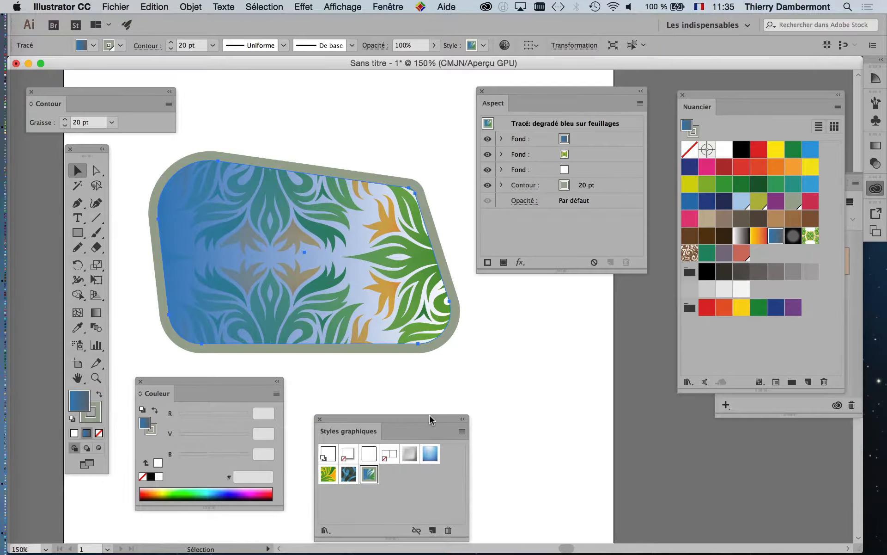
Move the Aspect and Styles graphiques panels away from the artwork, with the document shown at 100%
{"action": "left_click_drag", "start_coordinate": [513, 98], "coordinate": [589, 101]}
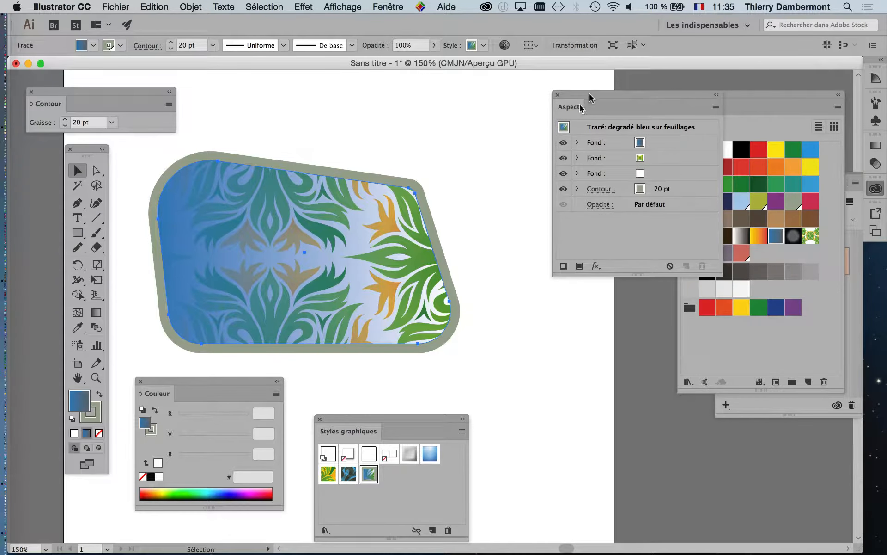
{"action": "scroll", "coordinate": [460, 210], "scroll_direction": "down", "scroll_amount": 1}
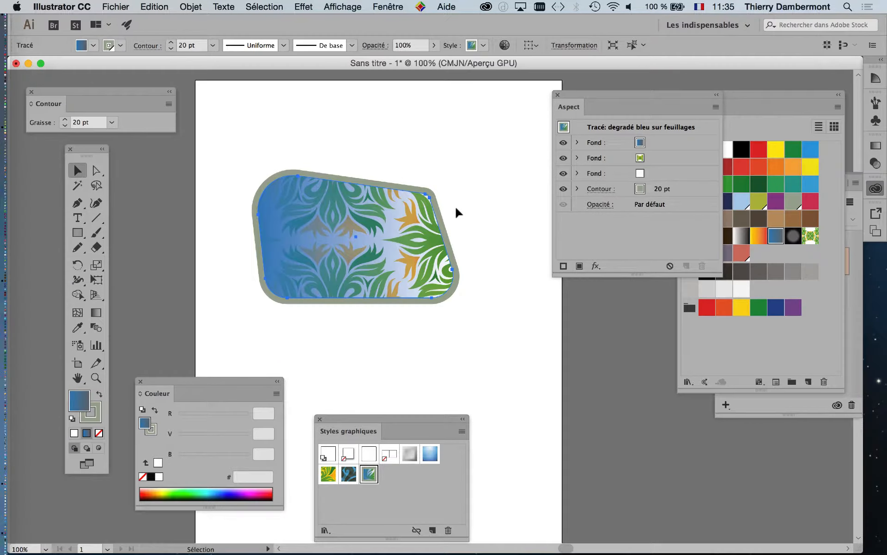
{"action": "left_click_drag", "start_coordinate": [402, 418], "coordinate": [579, 394]}
{"action": "left_click_drag", "start_coordinate": [390, 294], "coordinate": [373, 267]}
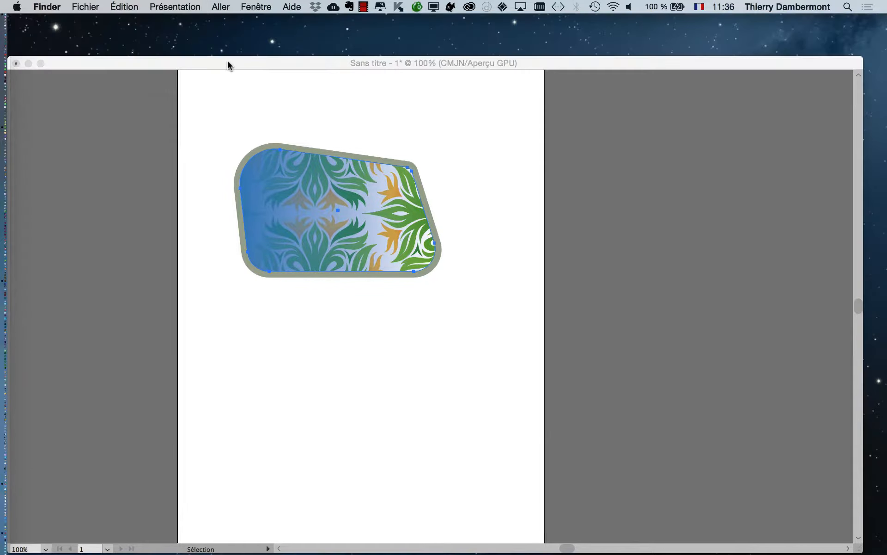
Return to Illustrator and start saving the document under a new name in the "AI nov 2017 PARTIE 1" folder
{"action": "left_click", "coordinate": [227, 60]}
{"action": "left_click", "coordinate": [108, 7]}
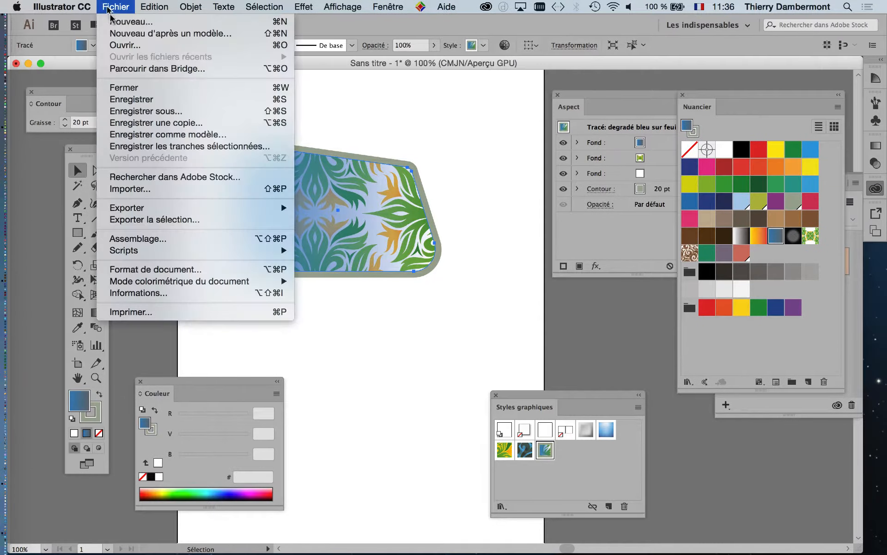
{"action": "left_click", "coordinate": [137, 114]}
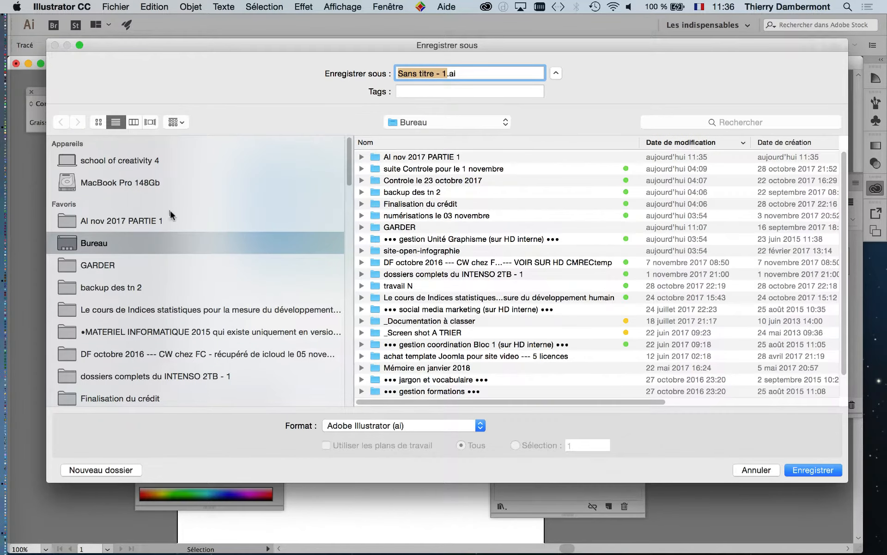
{"action": "left_click", "coordinate": [170, 222]}
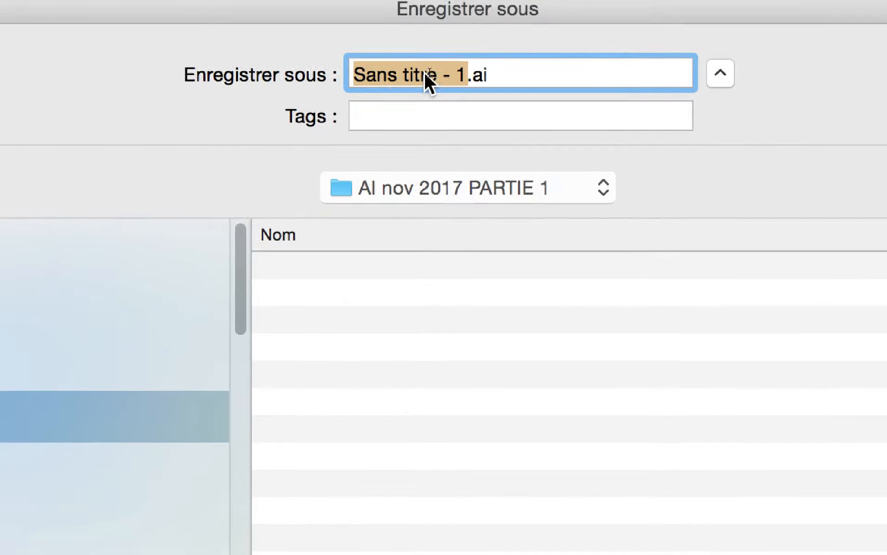
Replace the default file name with "bases-illustrator-", keeping the .ai extension
{"action": "left_click", "coordinate": [459, 65]}
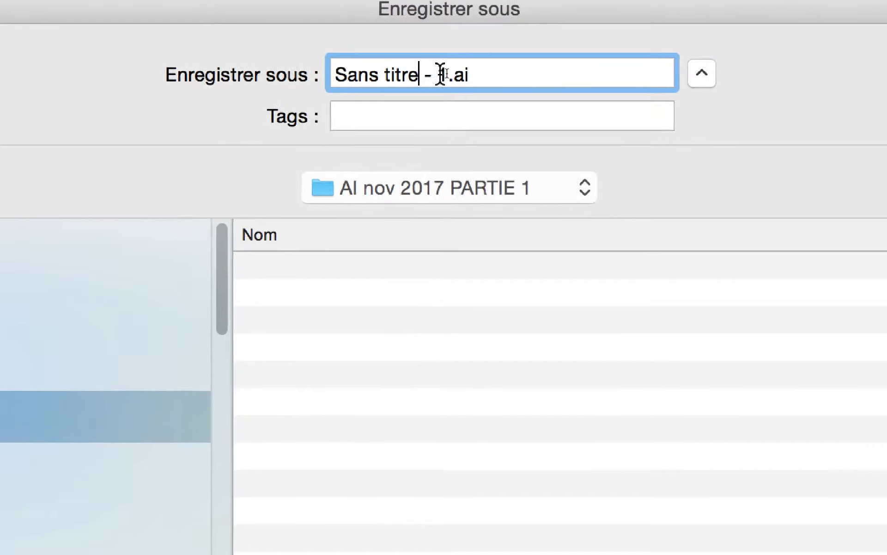
{"action": "left_click_drag", "start_coordinate": [439, 74], "coordinate": [382, 58]}
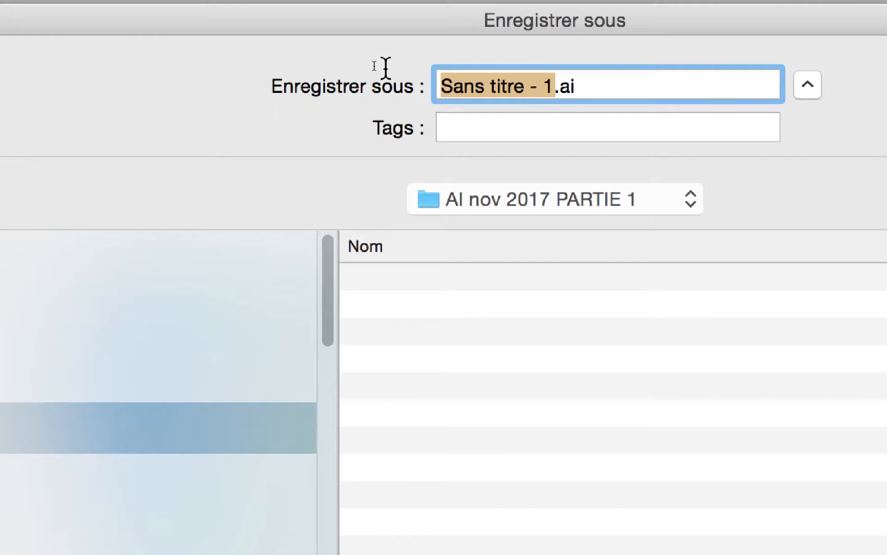
{"action": "type", "text": "bases-"}
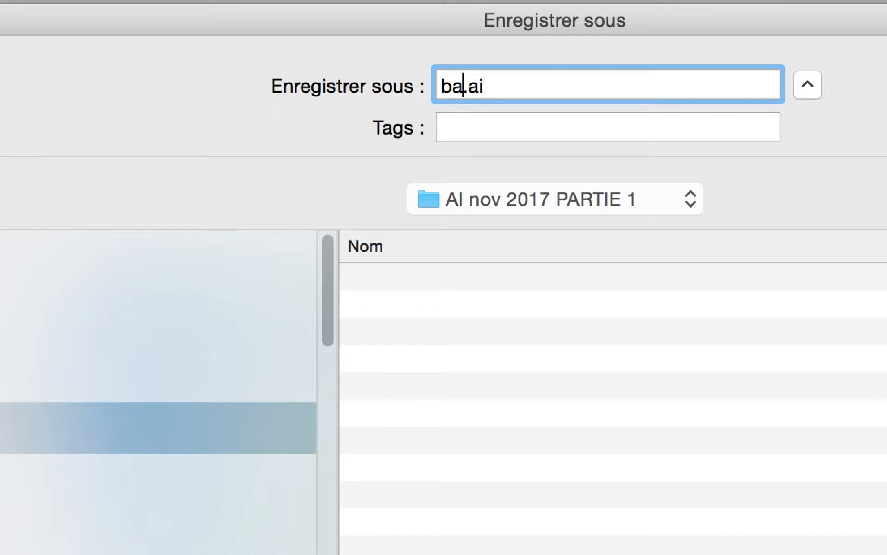
{"action": "type", "text": "i"}
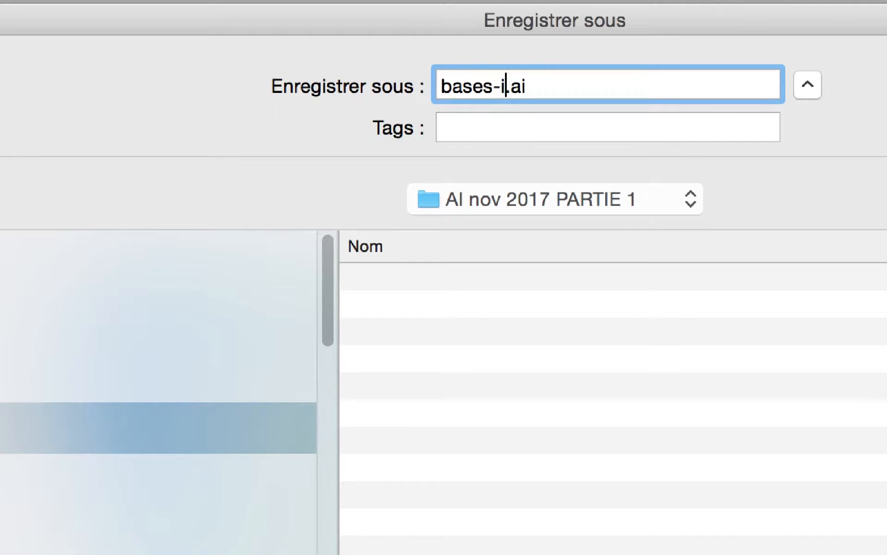
{"action": "type", "text": "llustrator"}
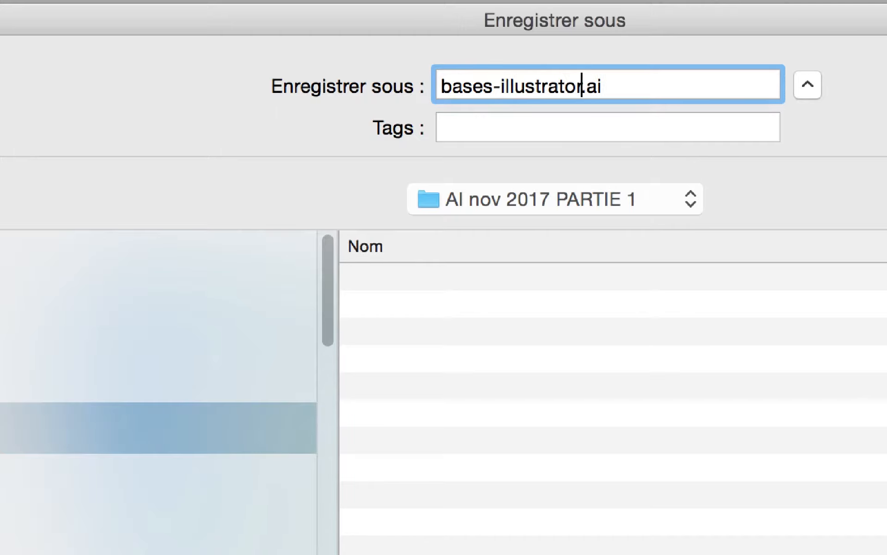
{"action": "type", "text": "-"}
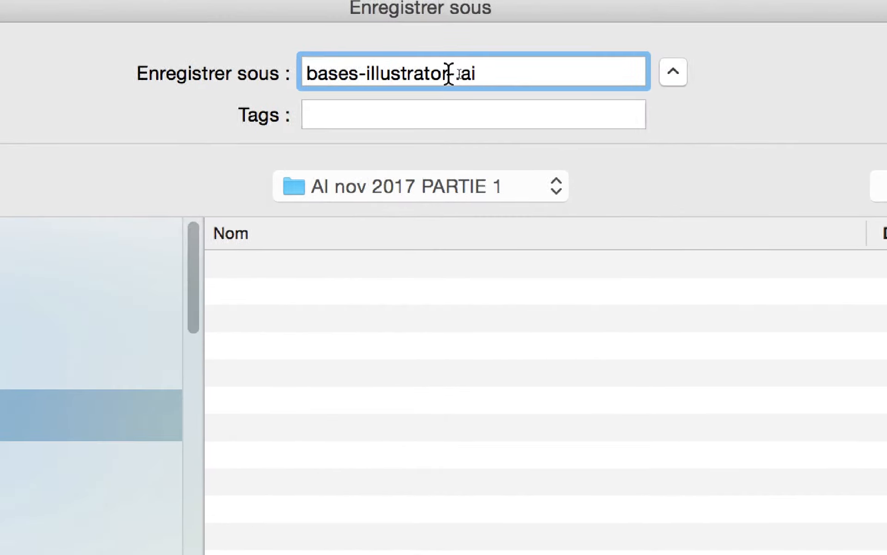
Highlight the hyphens in the file name to examine how they separate its parts
{"action": "double_click", "coordinate": [450, 73]}
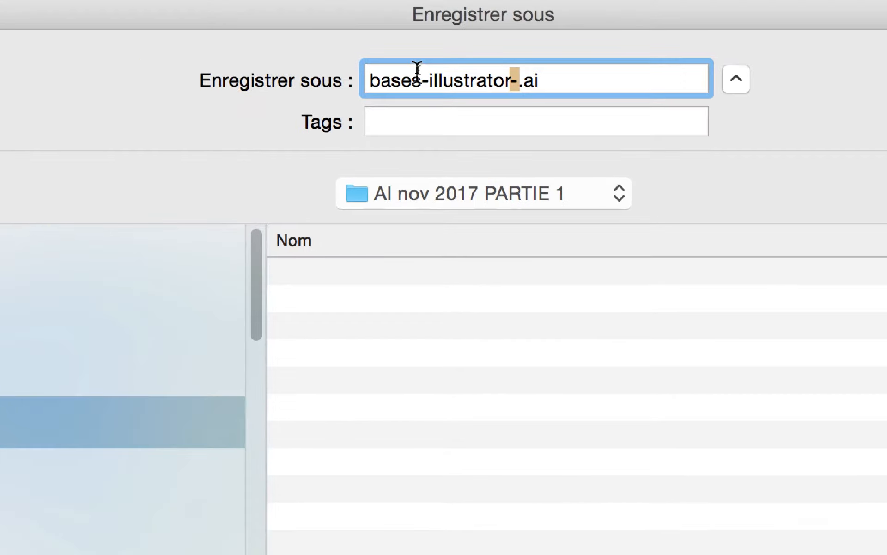
{"action": "left_click", "coordinate": [372, 52]}
{"action": "double_click", "coordinate": [419, 76]}
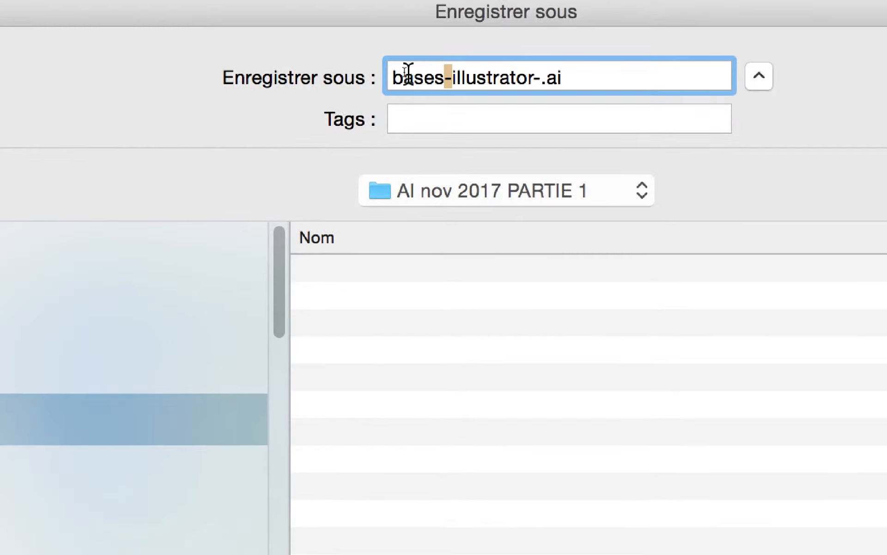
{"action": "left_click", "coordinate": [402, 74]}
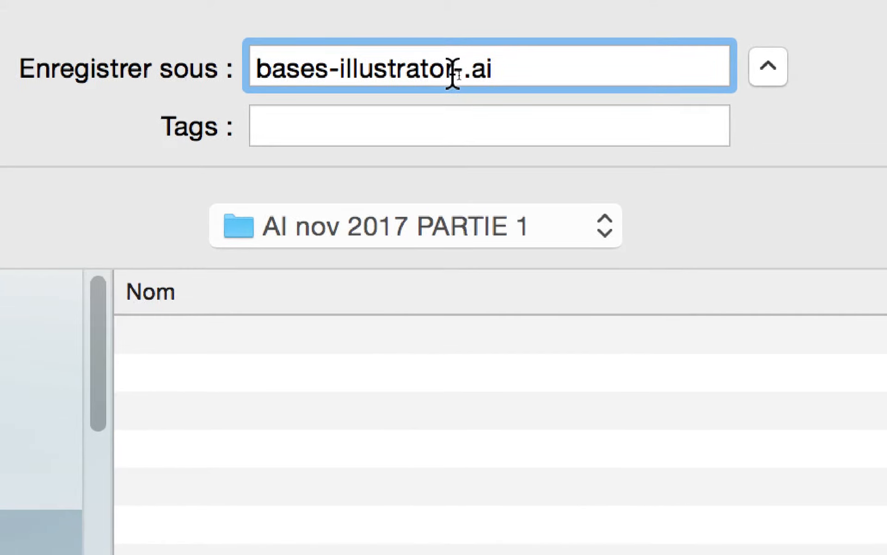
Add the number 01 after the last hyphen so the file name reads "bases-illustrator-01.ai"
{"action": "left_click", "coordinate": [453, 69]}
{"action": "type", "text": "-"}
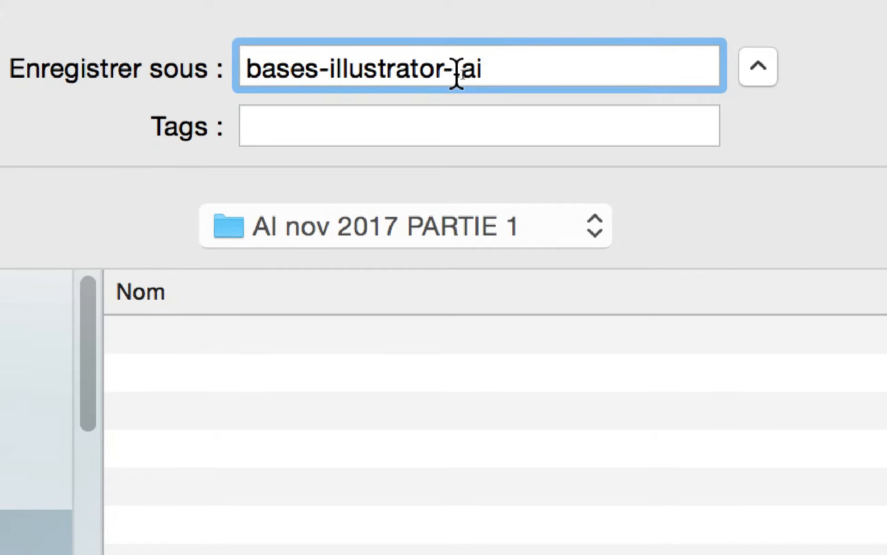
{"action": "key", "text": "Up"}
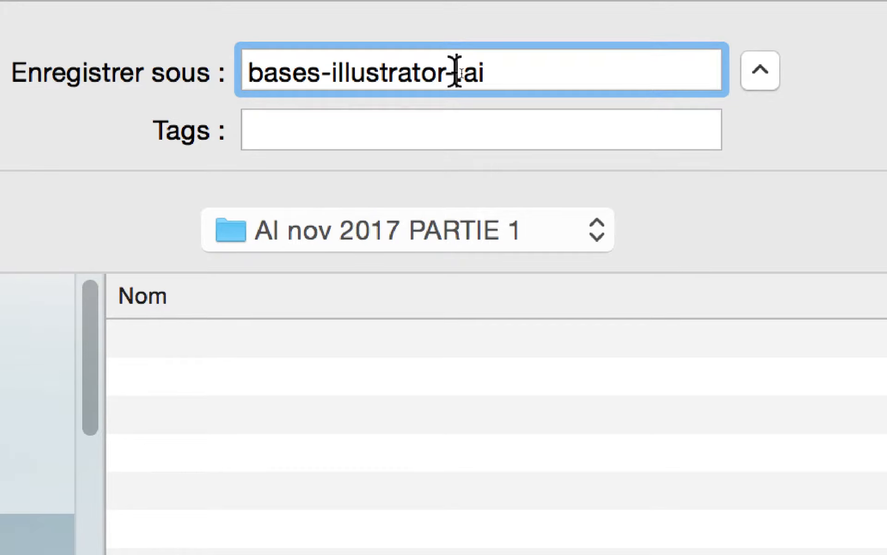
{"action": "type", "text": "01"}
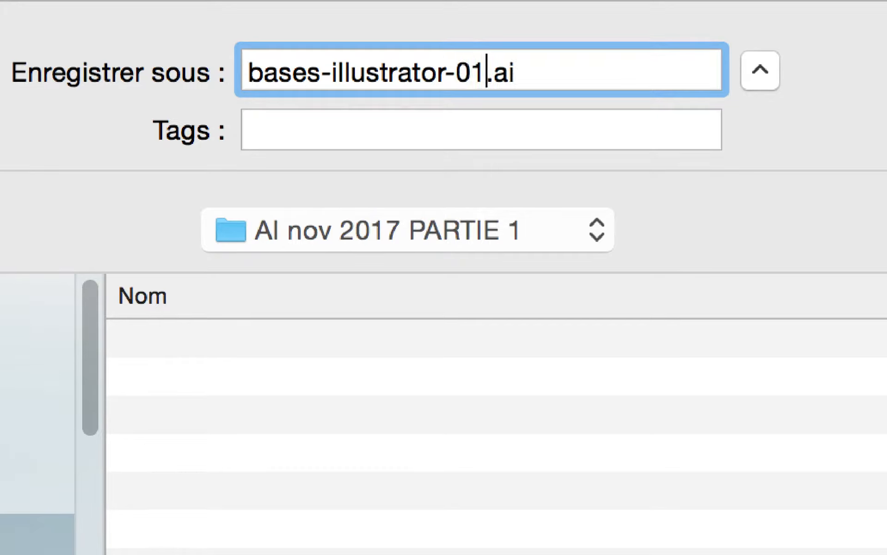